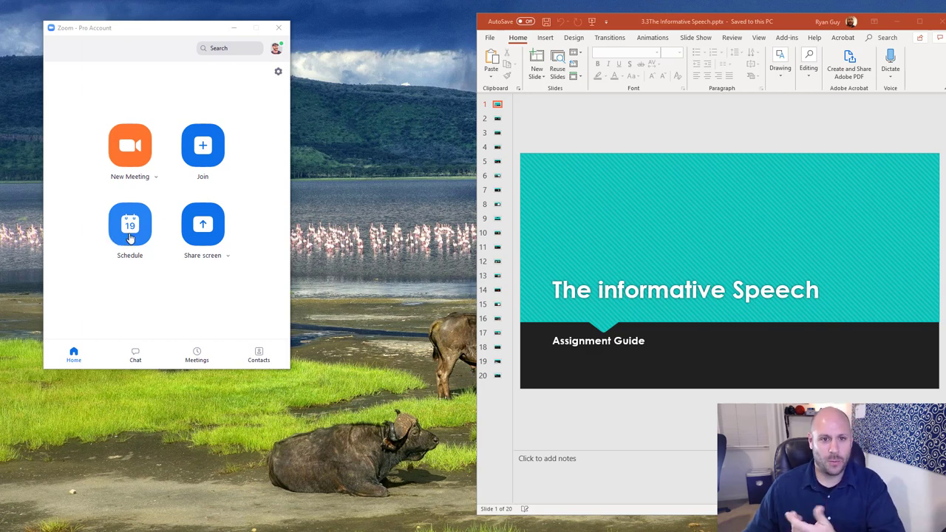
Check the new meeting options, start a meeting using the Personal Meeting ID, and maximize the meeting window.
left_click(155, 181)
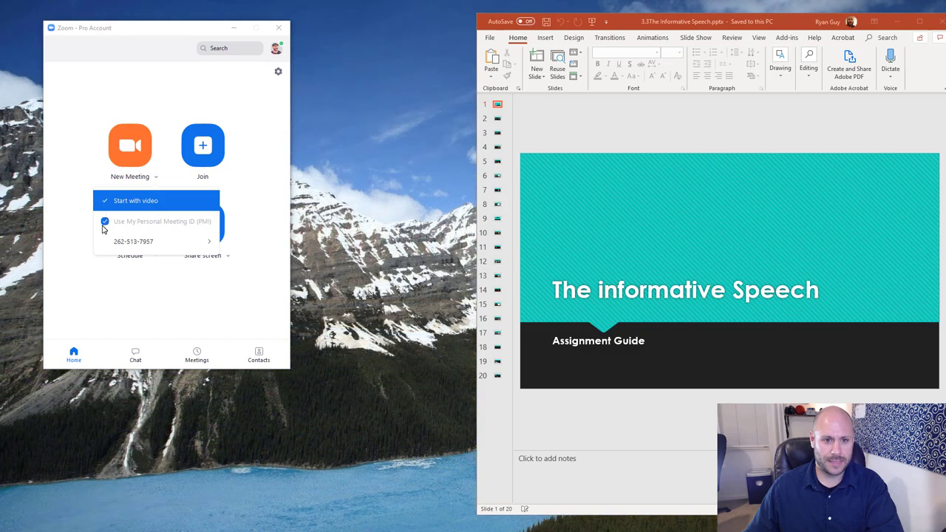
left_click(258, 162)
left_click(130, 146)
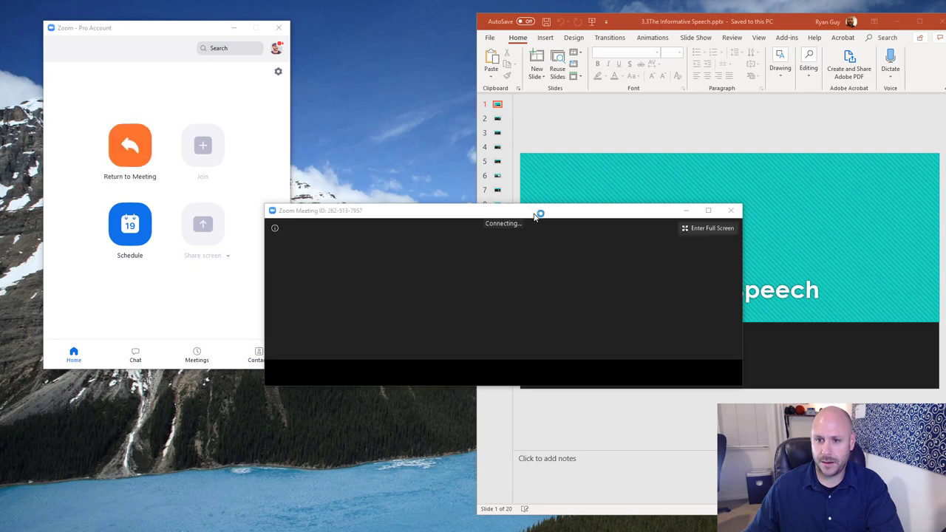
left_click_drag(532, 205, 464, 5)
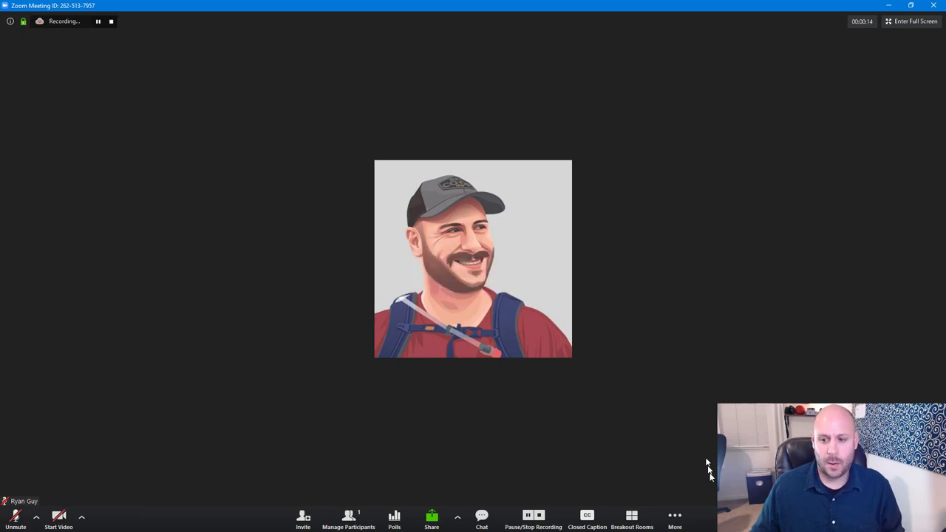
left_click(686, 521)
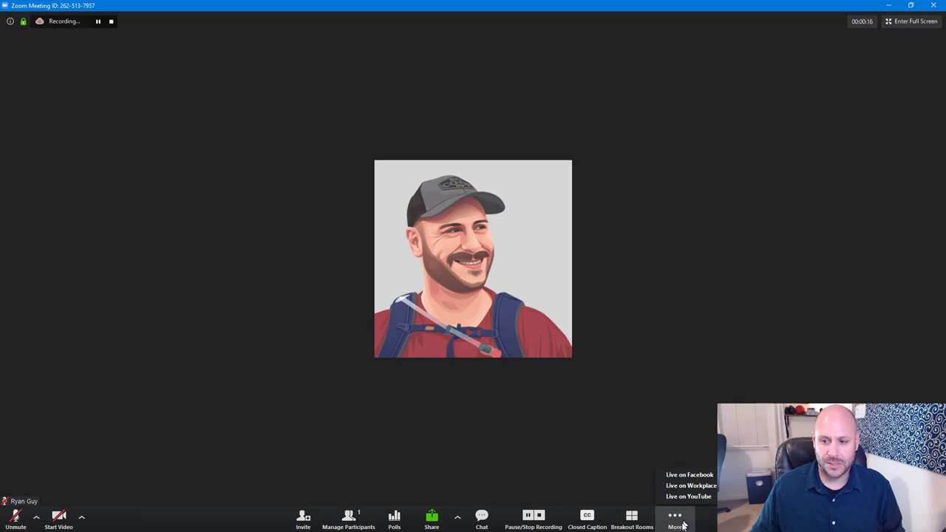
left_click(686, 391)
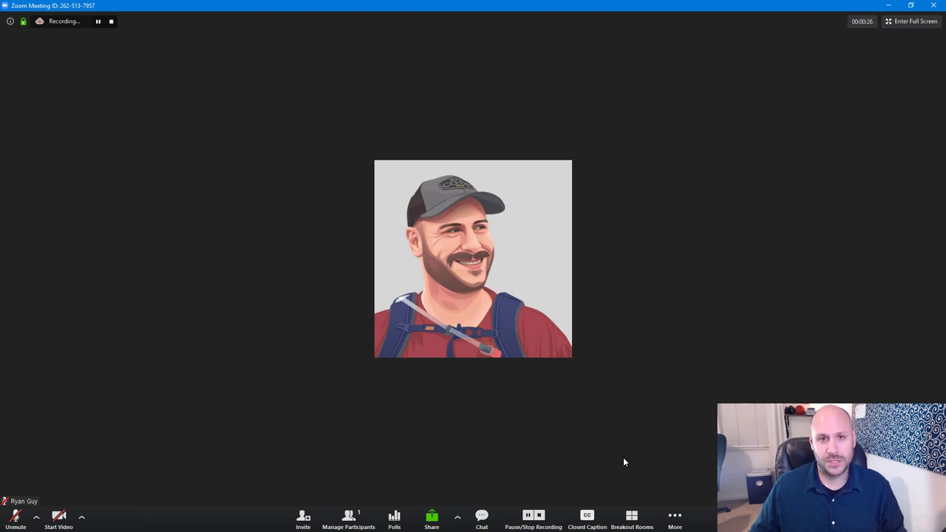
Share Screen 2 with the meeting participants.
left_click(432, 519)
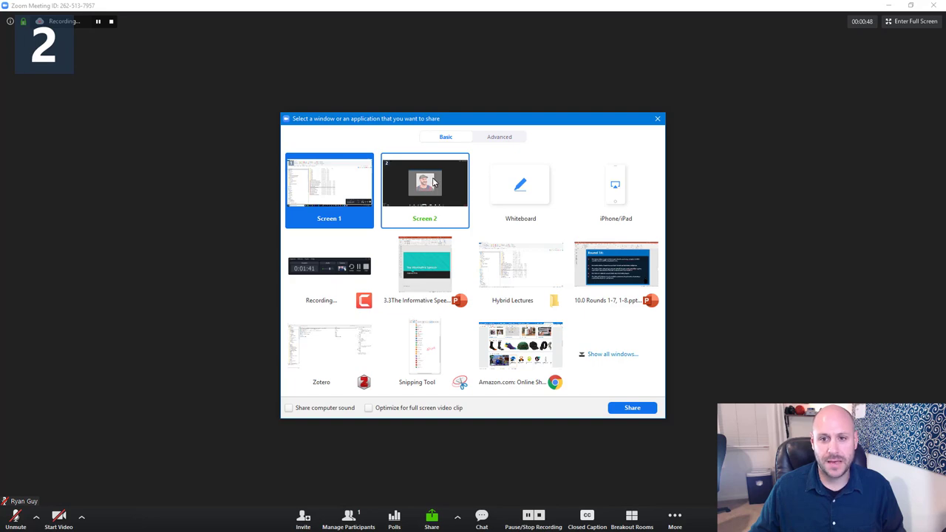
left_click(423, 194)
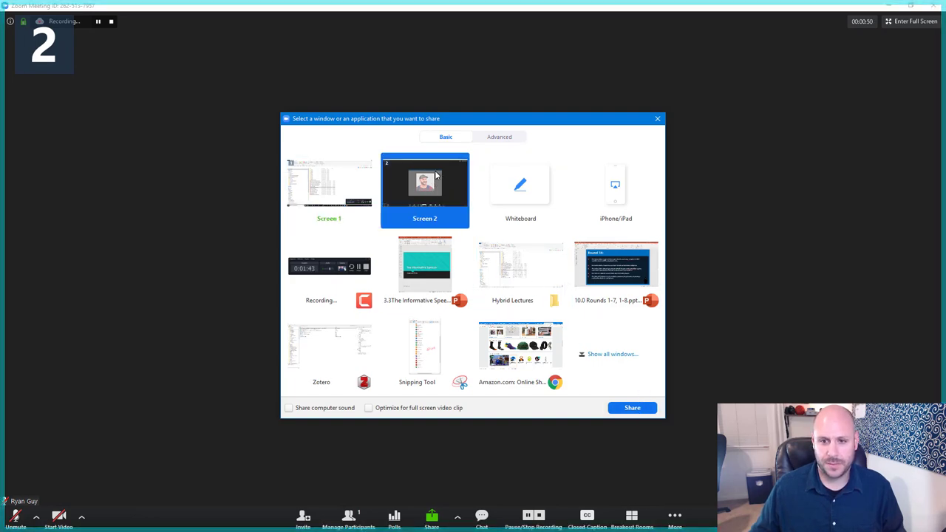
left_click(632, 410)
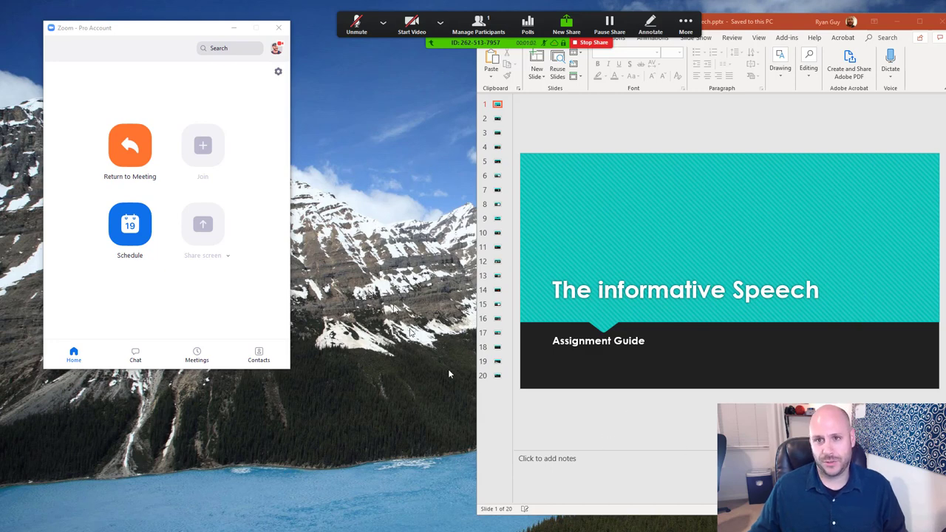
Try to start the meeting recording, dismiss the muted-audio alert, and unmute the microphone.
key("alt+r")
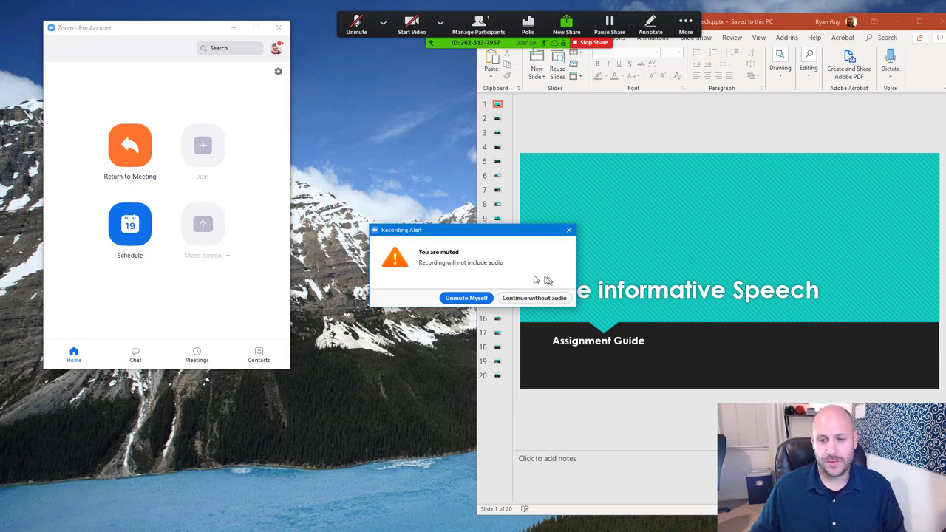
left_click(569, 231)
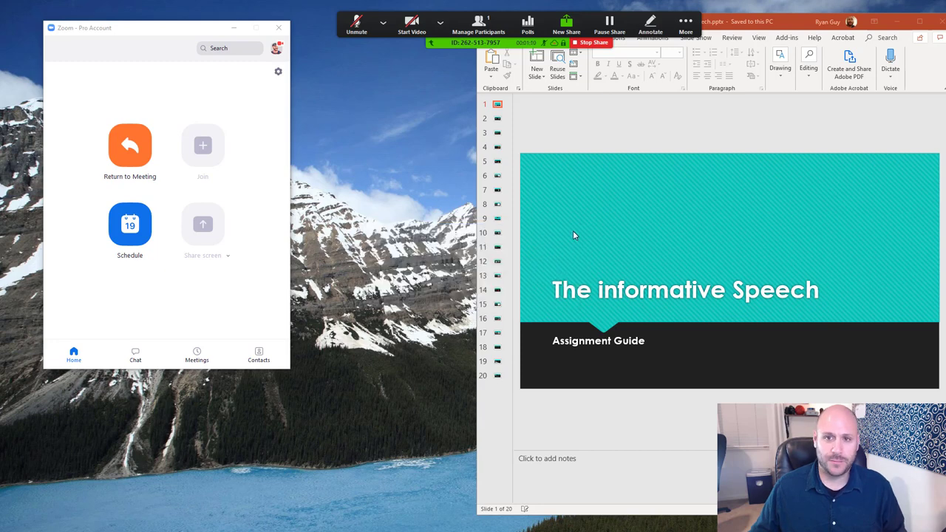
left_click(359, 30)
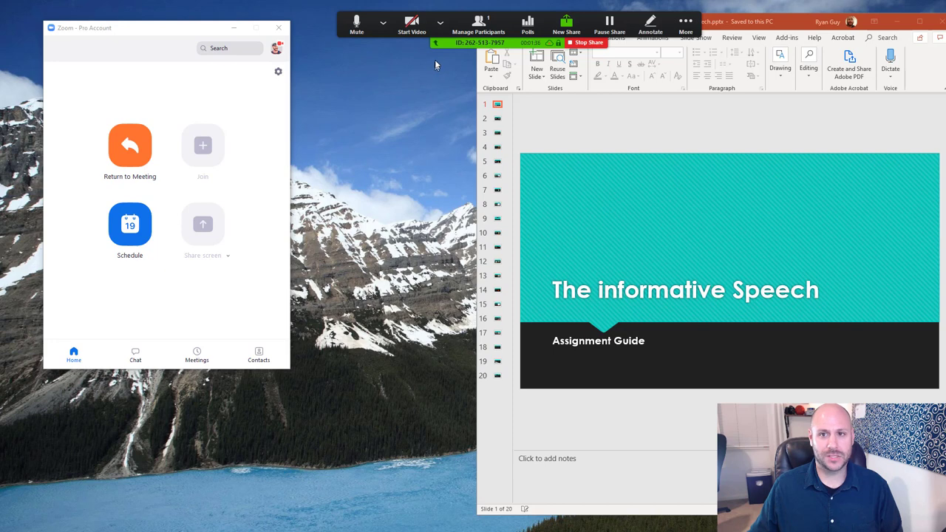
left_click(441, 32)
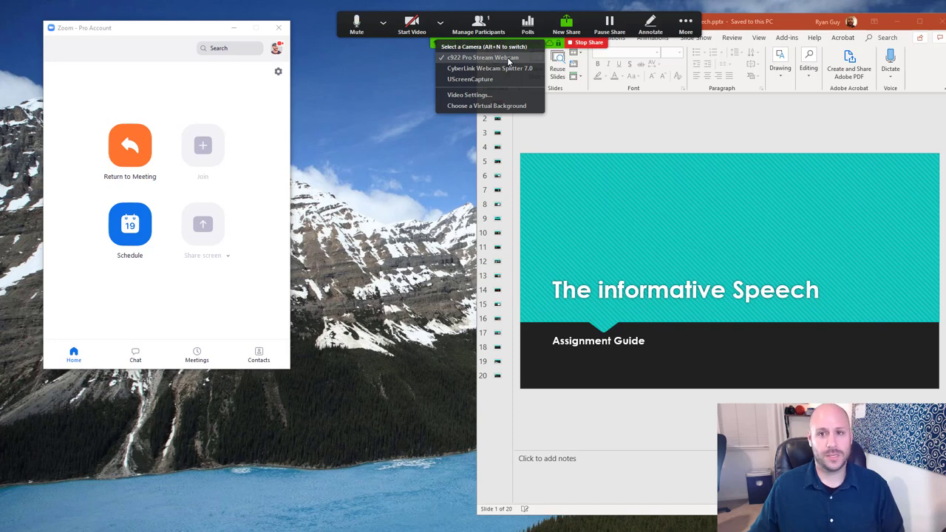
left_click(405, 247)
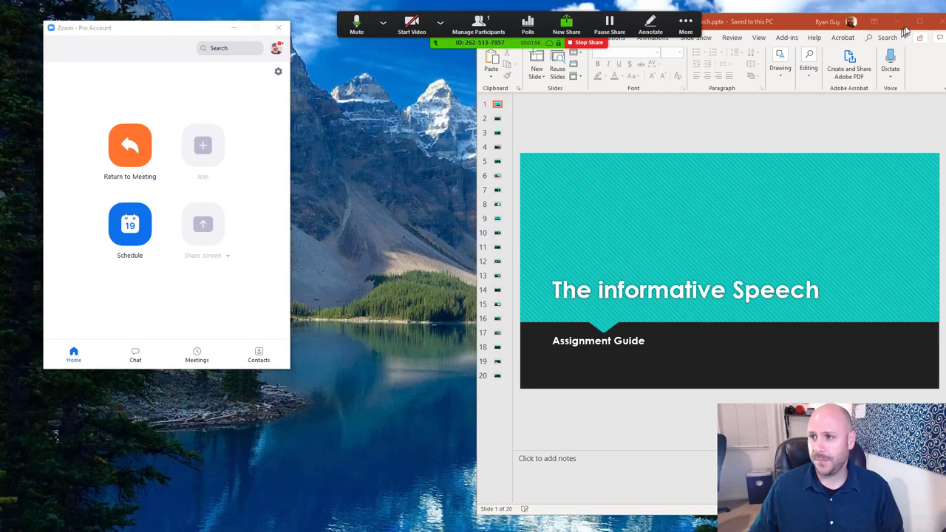
Maximize the Informative Speech presentation in PowerPoint and start its slide show from the first slide.
left_click(919, 23)
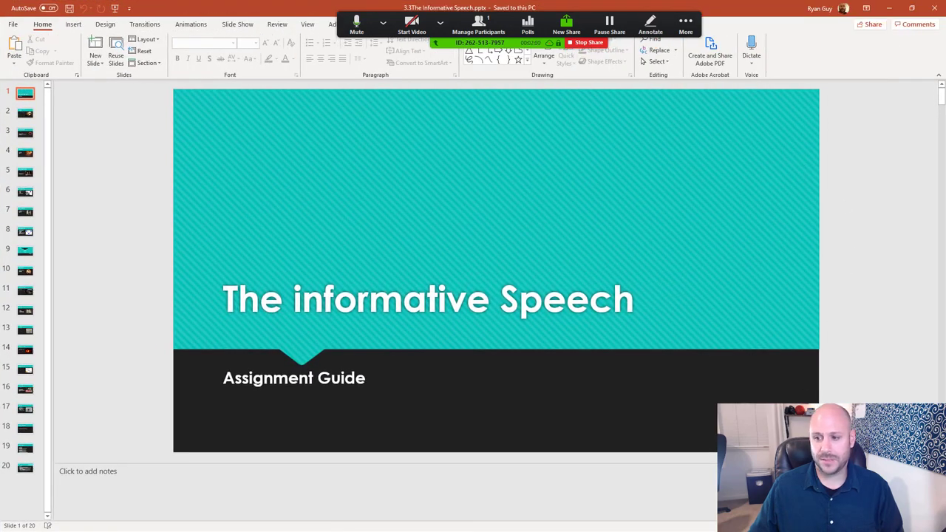
key("F5")
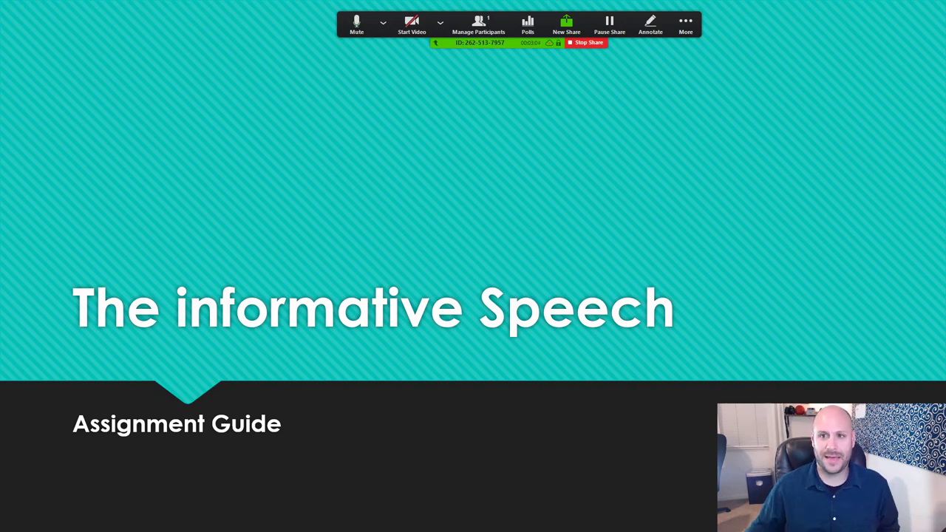
Open the meeting's group chat, move its window to the slide's upper-right corner, and make it taller.
left_click(685, 22)
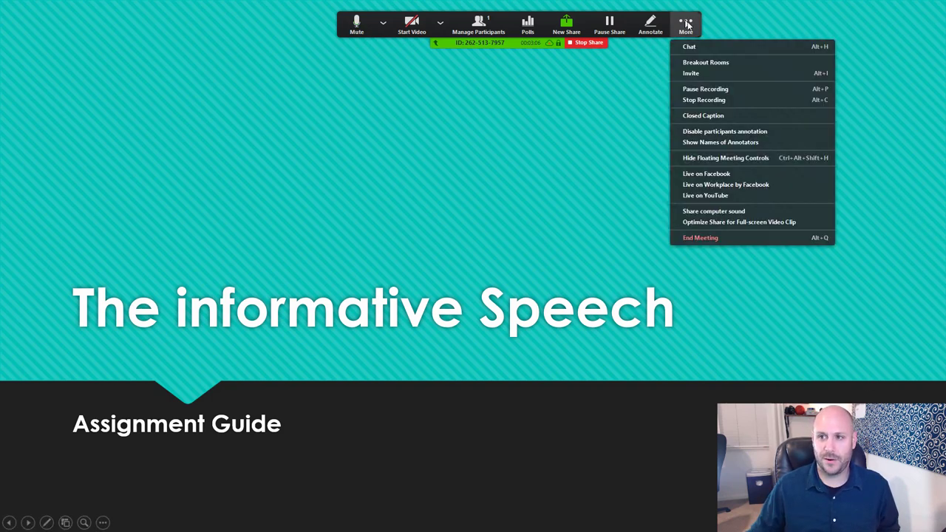
left_click(700, 47)
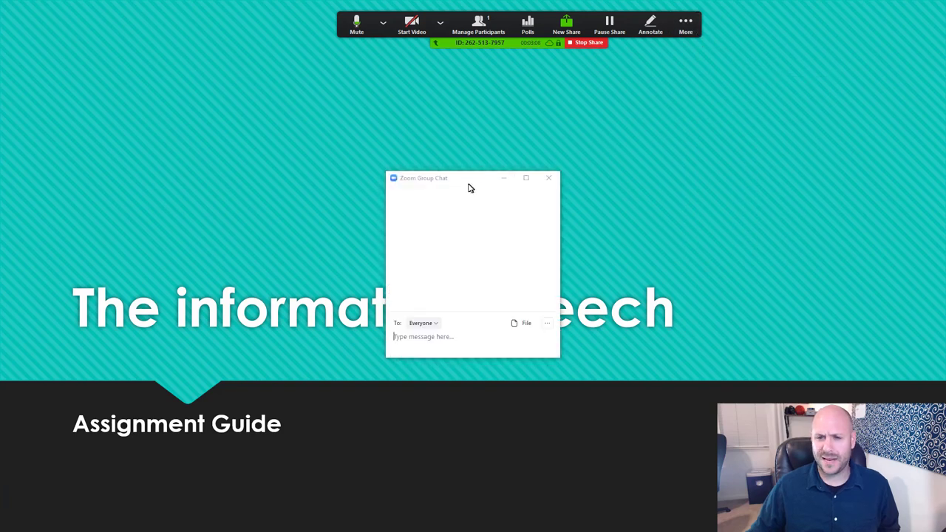
left_click_drag(469, 185, 845, 20)
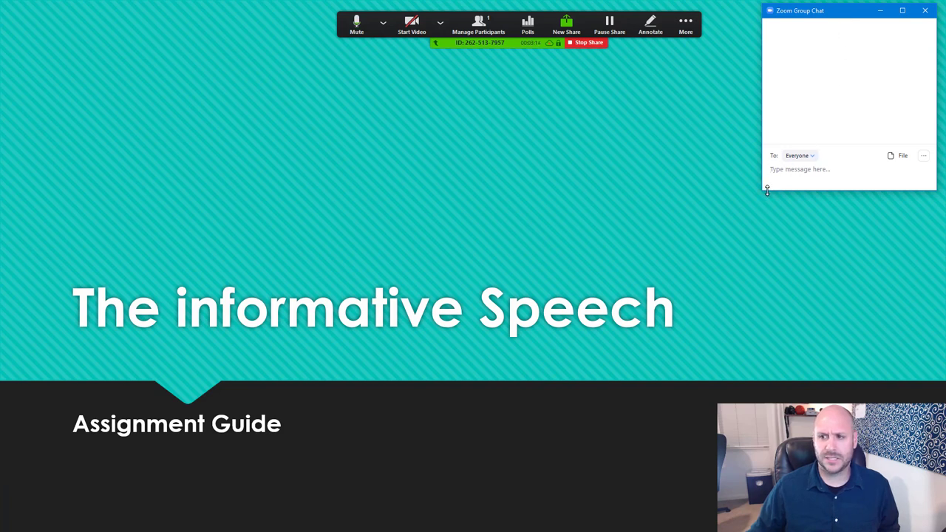
left_click_drag(767, 192, 787, 254)
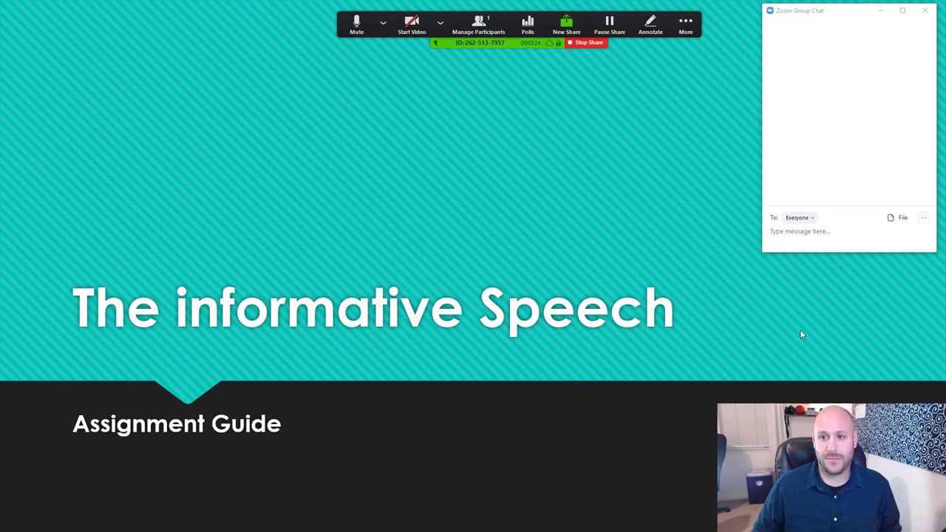
Advance the slide show from the title slide to the "Preview Main Points" slide.
left_click(475, 262)
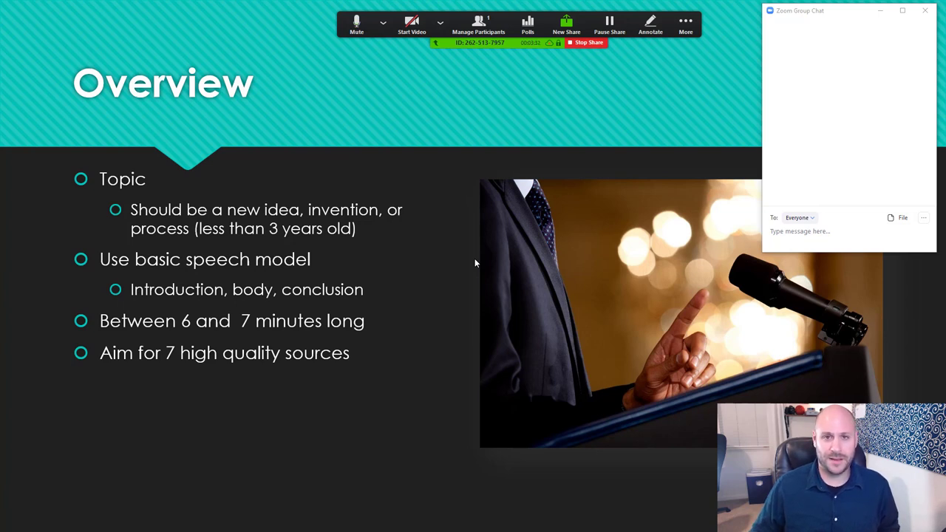
left_click(475, 262)
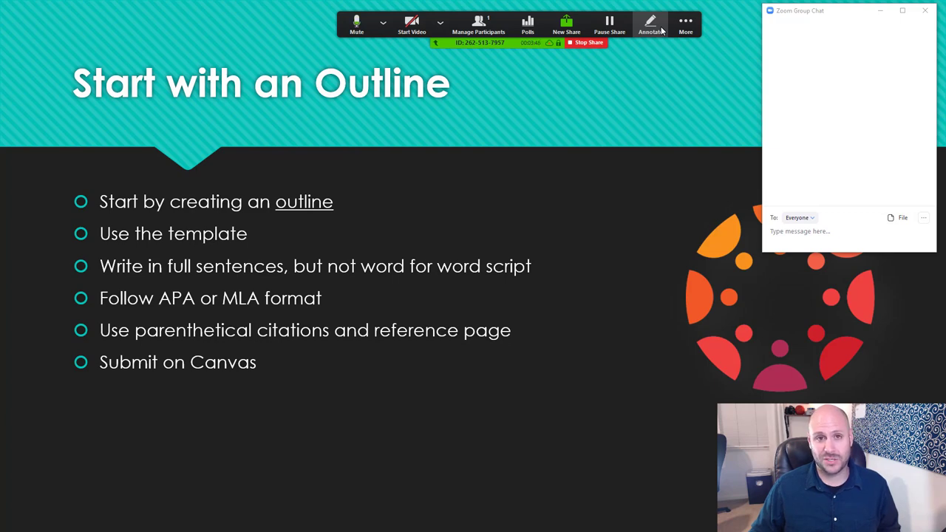
key("Right")
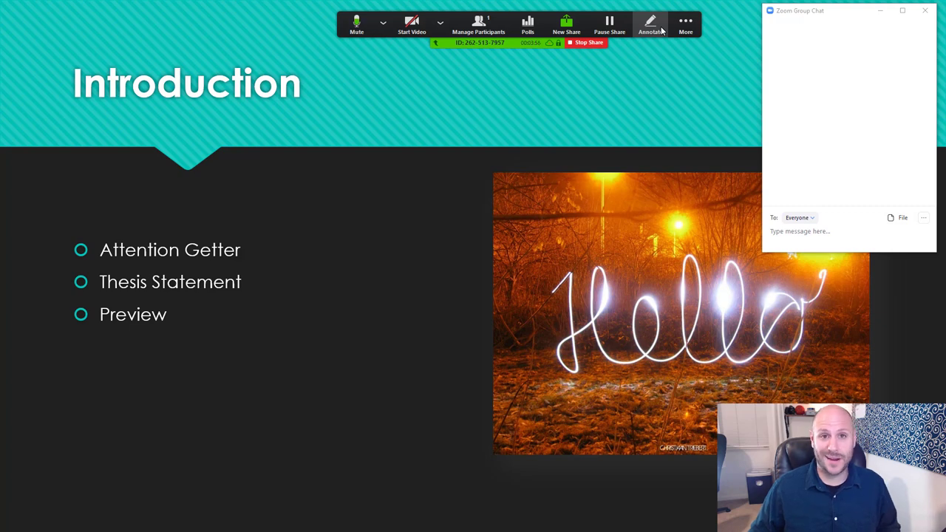
key("Right")
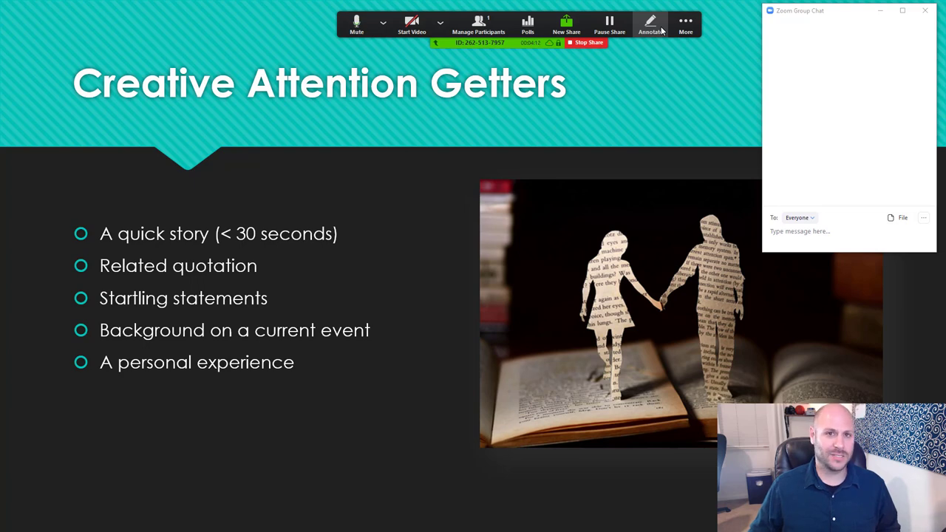
key("Right")
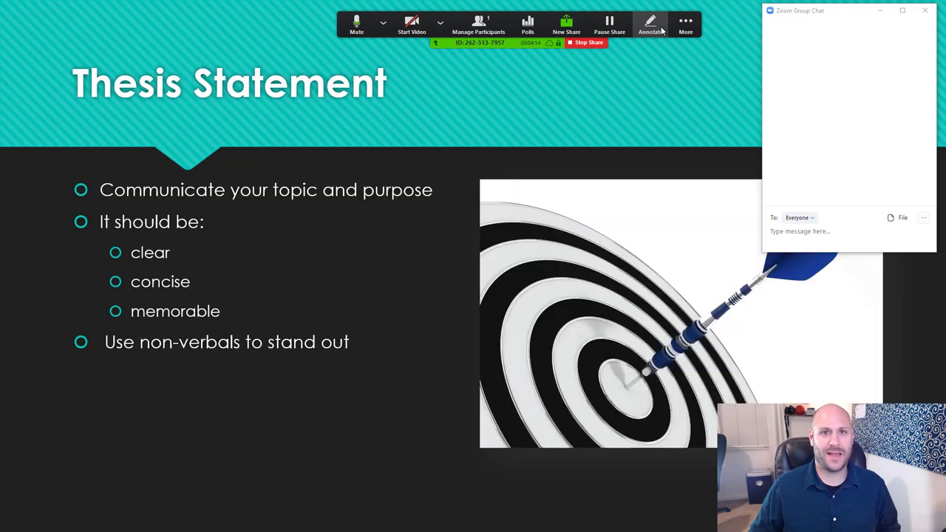
key("Right")
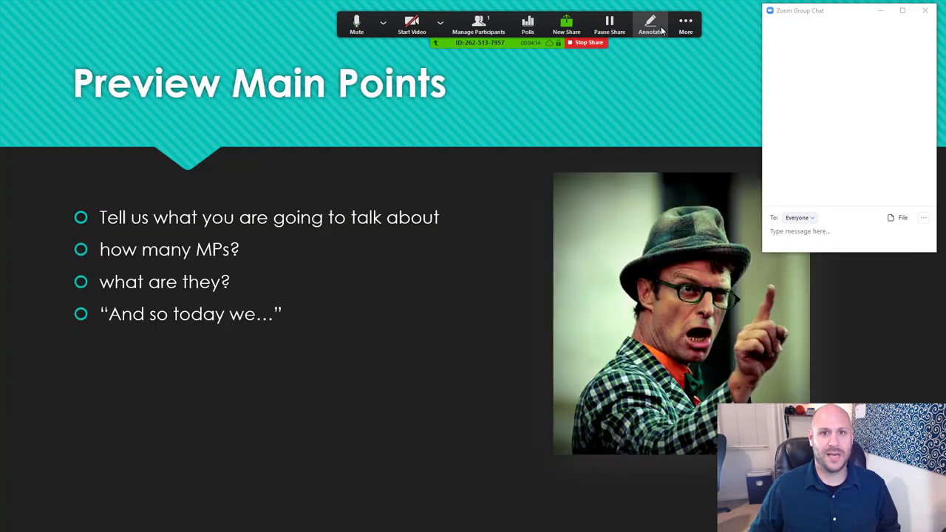
Stop the current screen share and share Screen 2 again so the slide show is presented.
left_click(591, 43)
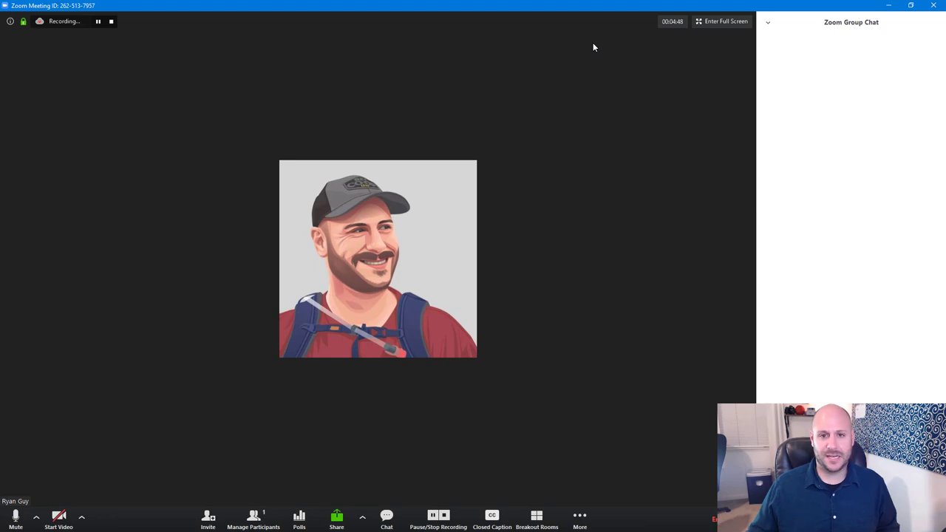
left_click(341, 518)
left_click(423, 198)
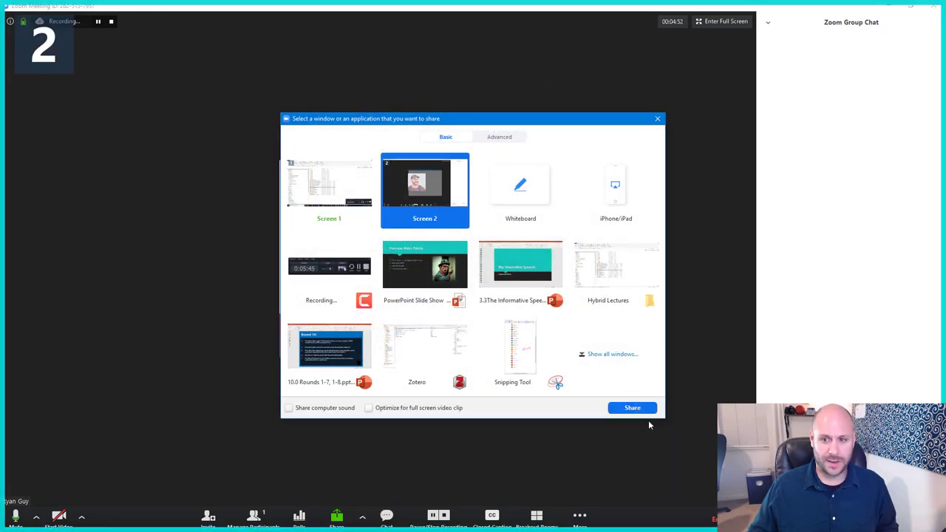
left_click(632, 407)
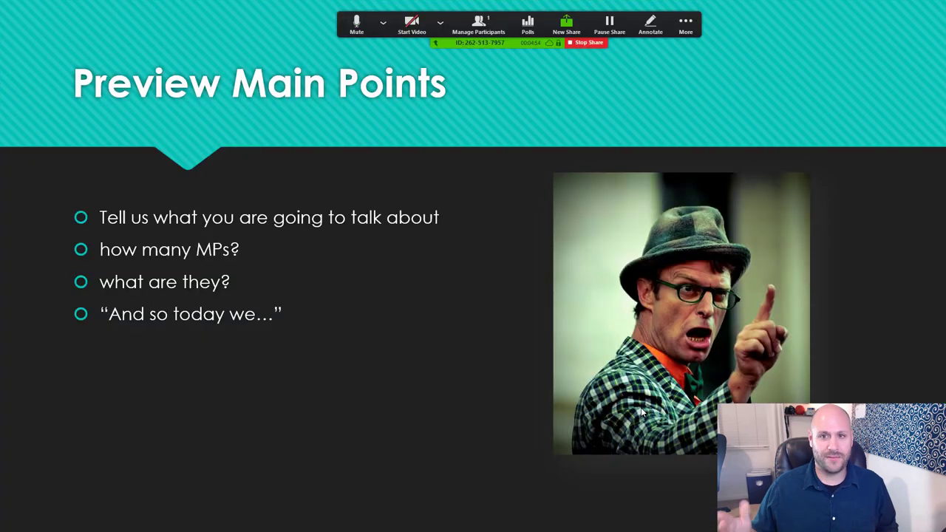